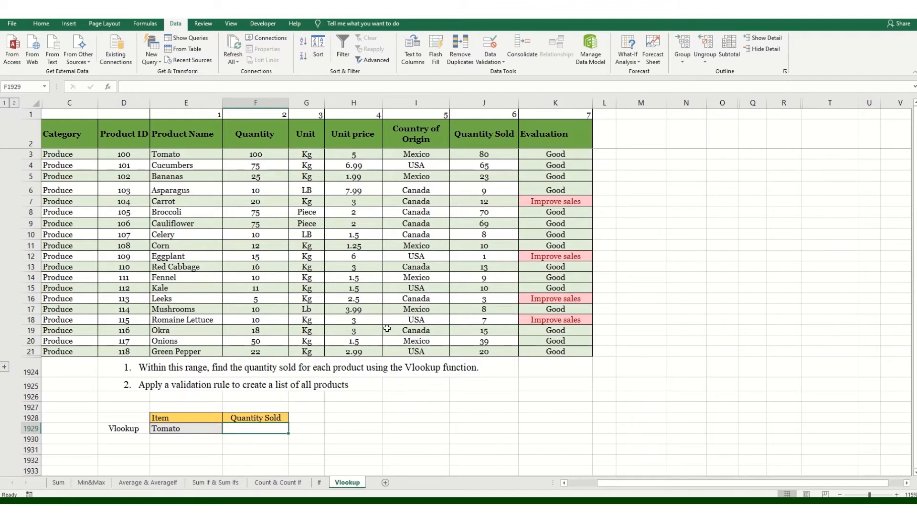
# - Begin a VLOOKUP formula in F1929 under Quantity Sold, with item cell E1929 as the lookup value
pyautogui.click(131, 365)
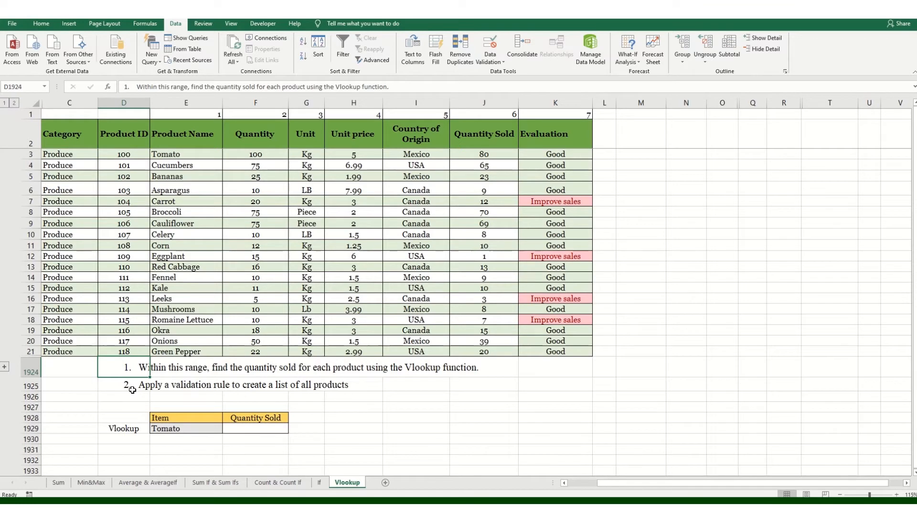
pyautogui.click(131, 386)
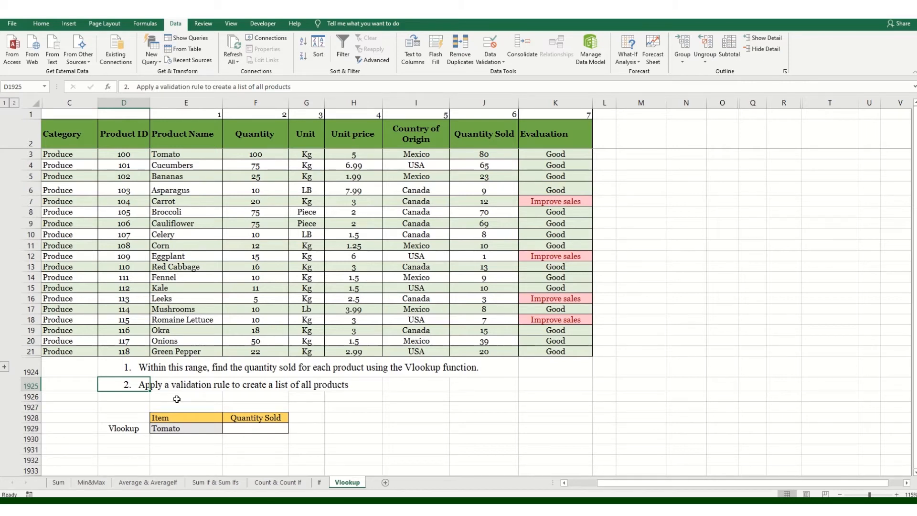
pyautogui.click(251, 427)
pyautogui.write('=')
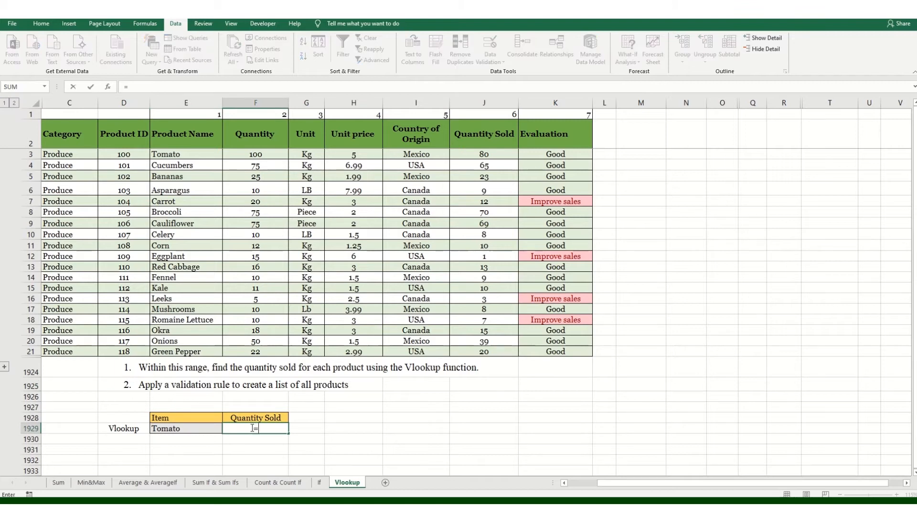
pyautogui.write('vl')
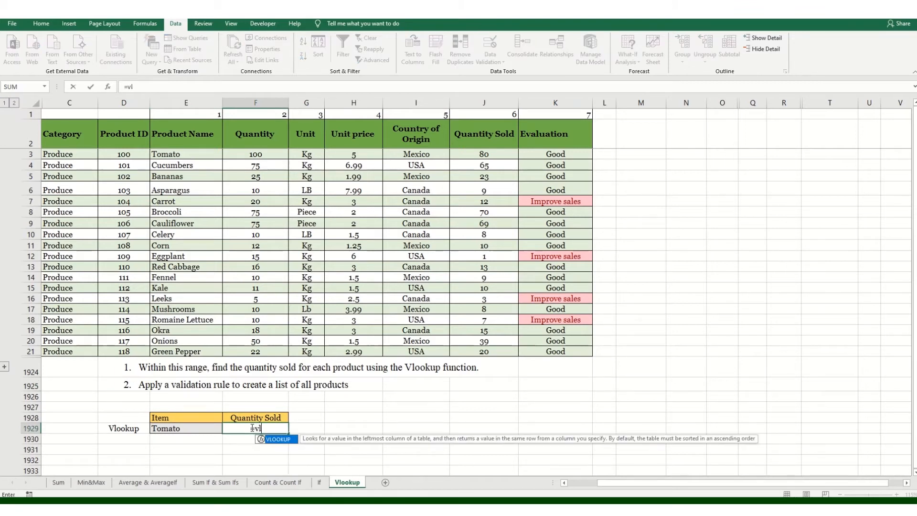
pyautogui.press('Tab')
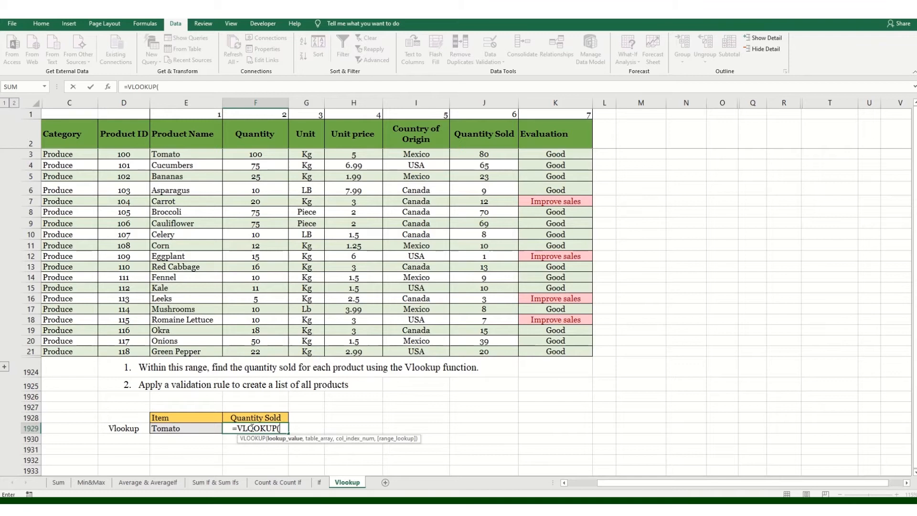
pyautogui.click(193, 429)
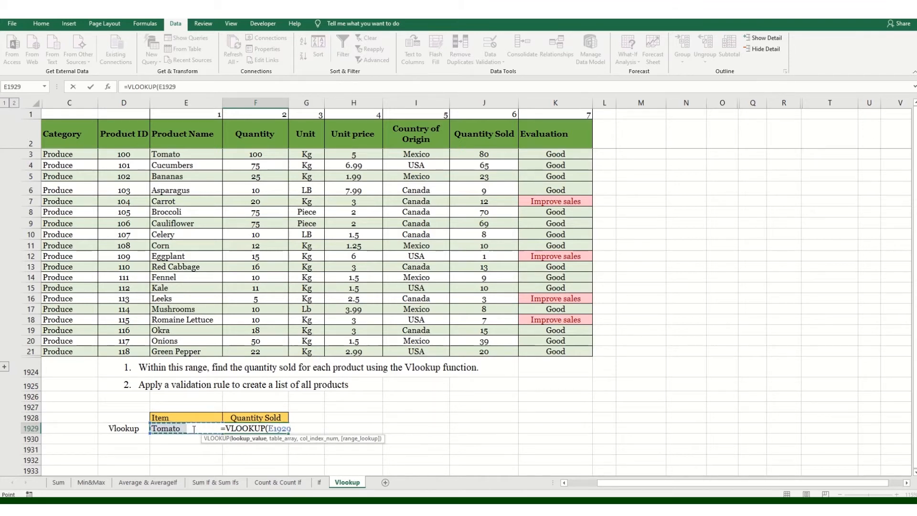
pyautogui.write(',')
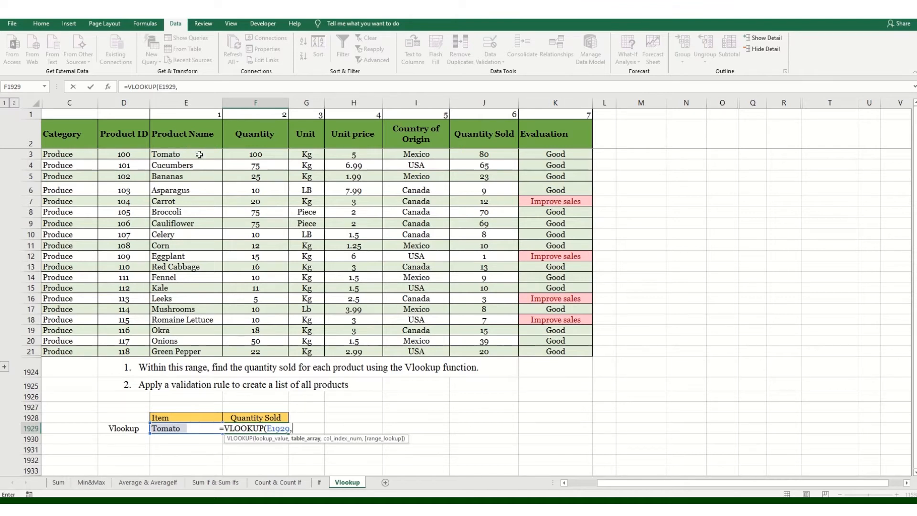
# - Complete the VLOOKUP formula with the absolute table range $E$3:$J$21, column index 6 and FALSE for an exact match
pyautogui.moveTo(186, 153); pyautogui.dragTo(484, 351)
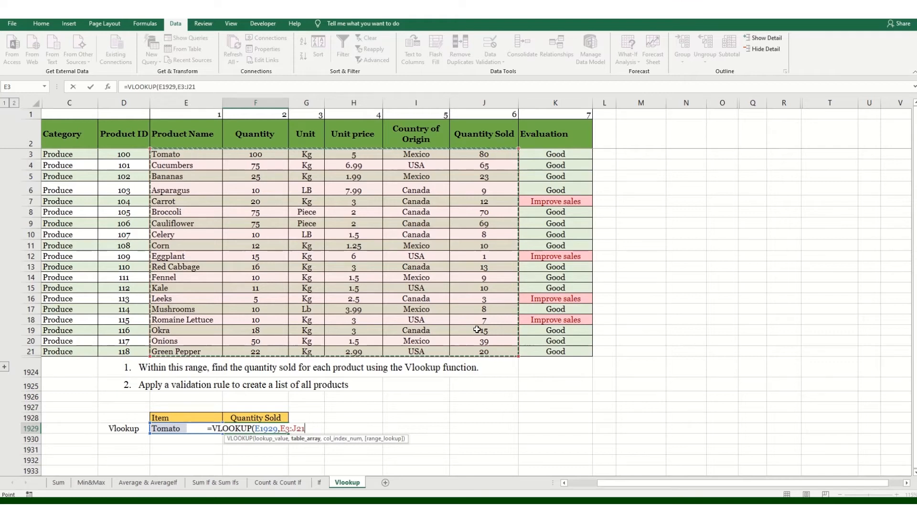
pyautogui.press('F4')
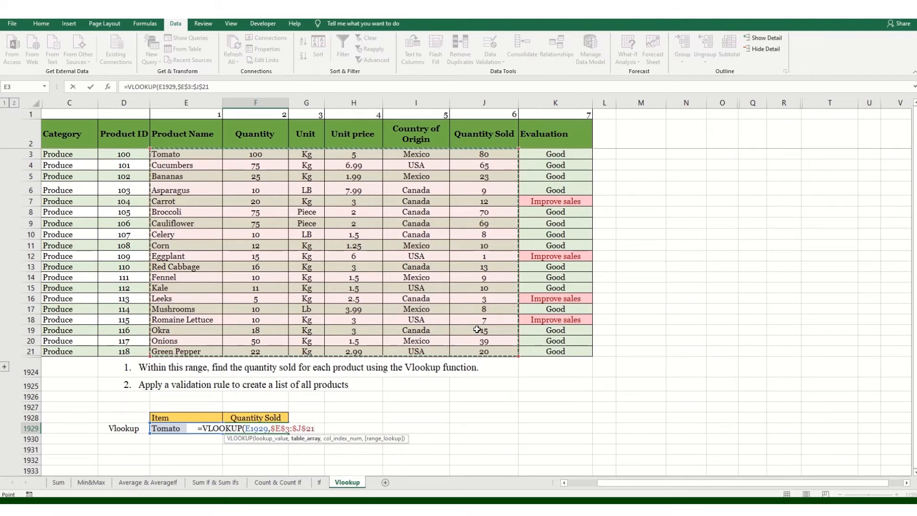
pyautogui.write(',')
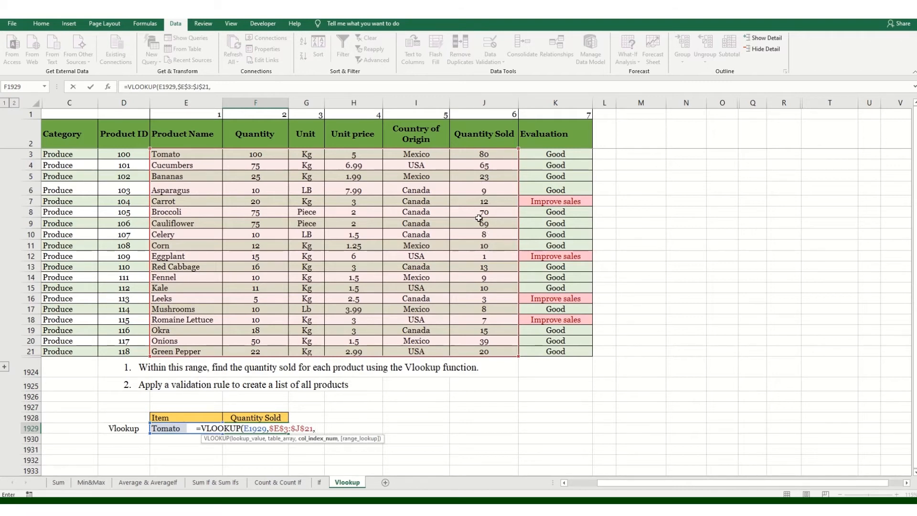
pyautogui.write('6,')
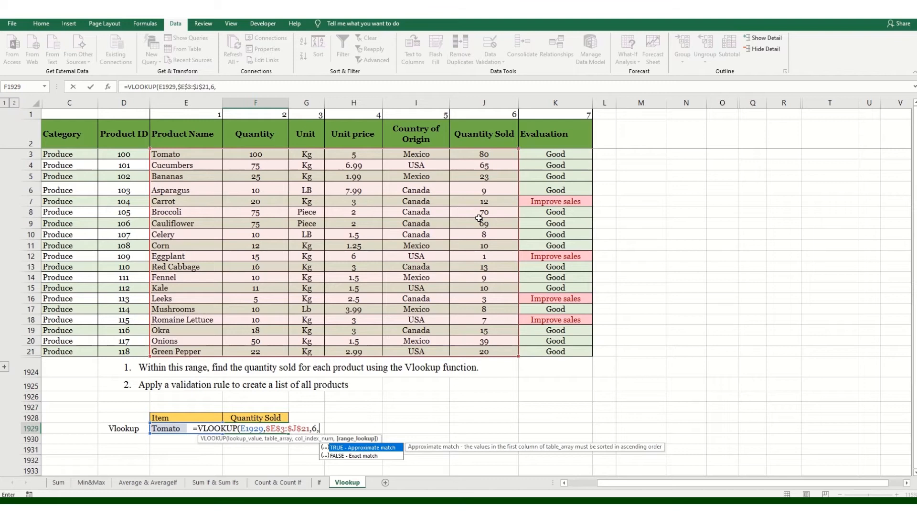
pyautogui.write('fal')
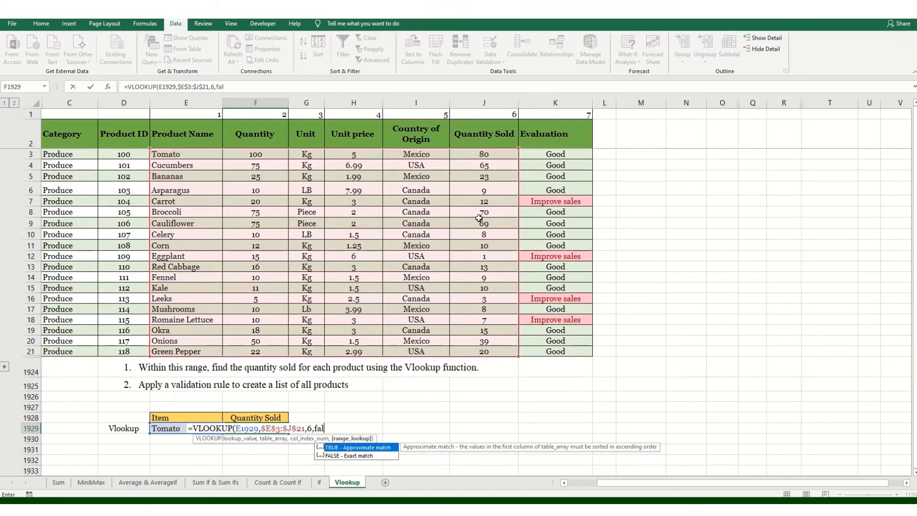
pyautogui.write('se')
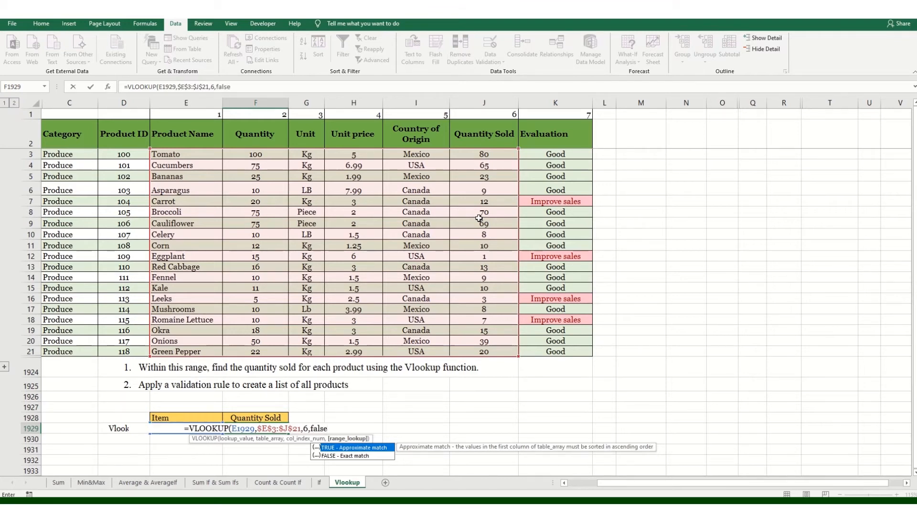
pyautogui.write(')')
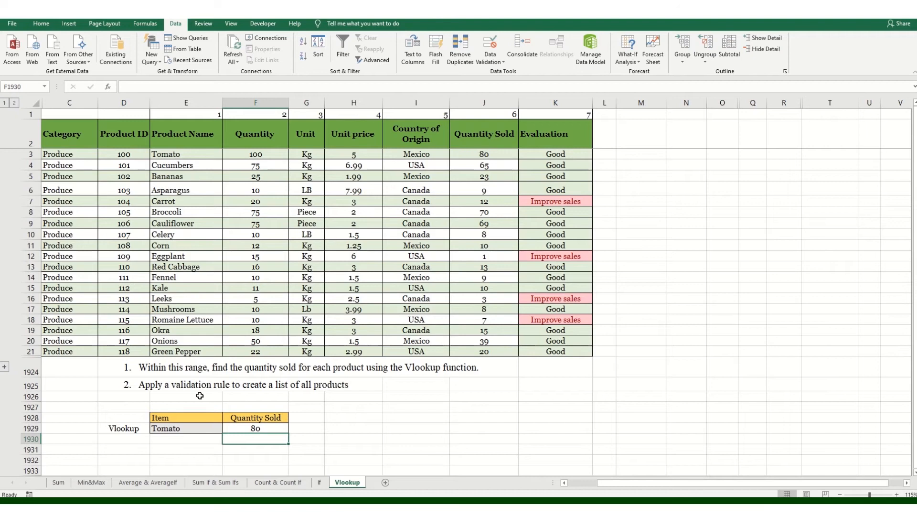
# - Replace the item in E1929 with corn to test the quantity lookup
pyautogui.click(177, 427)
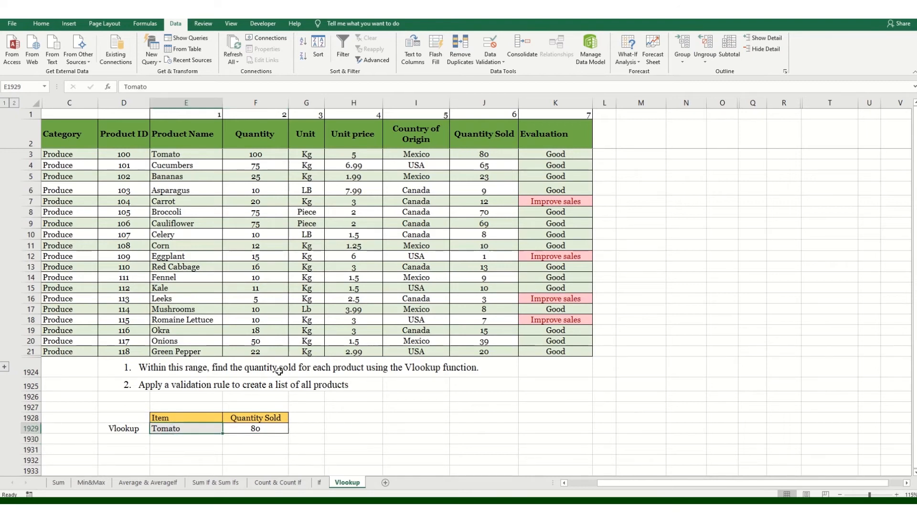
pyautogui.write('corn')
pyautogui.press('Return')
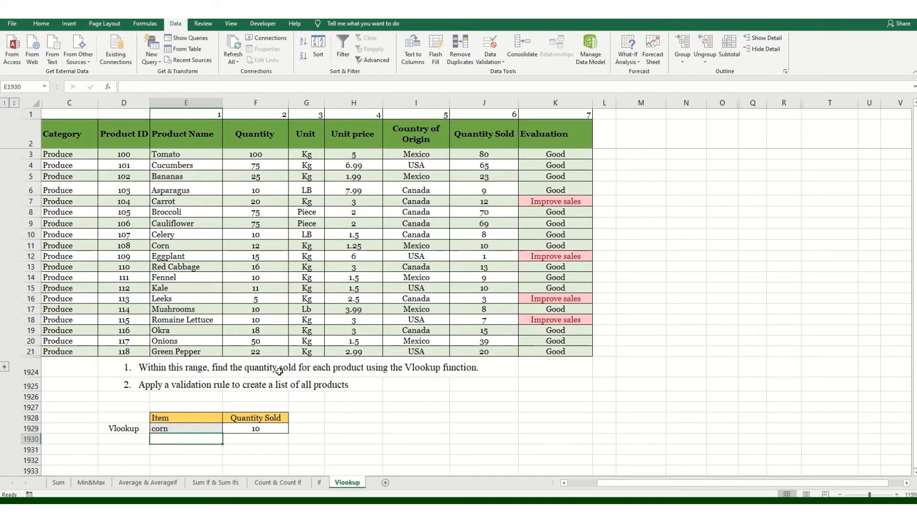
pyautogui.click(195, 429)
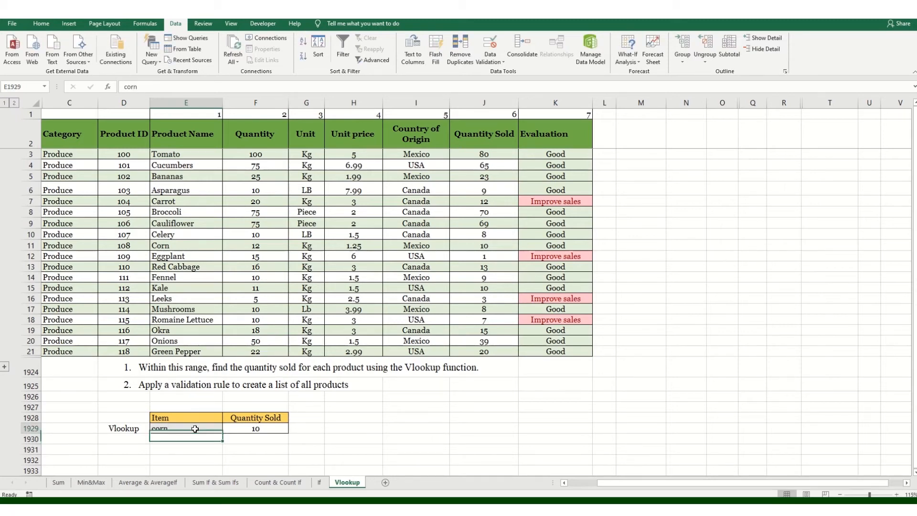
pyautogui.click(254, 439)
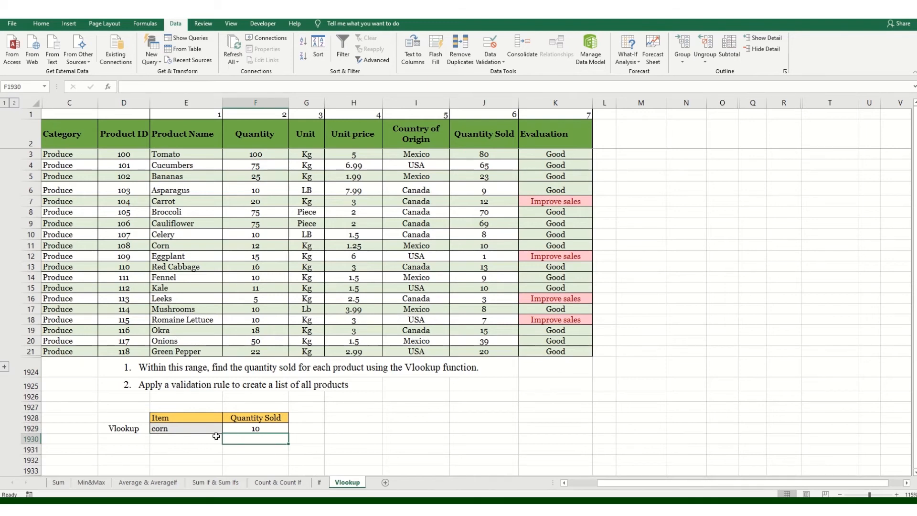
# - Test the lookup with a trailing space after corn in E1929 and remove the space again
pyautogui.click(199, 427)
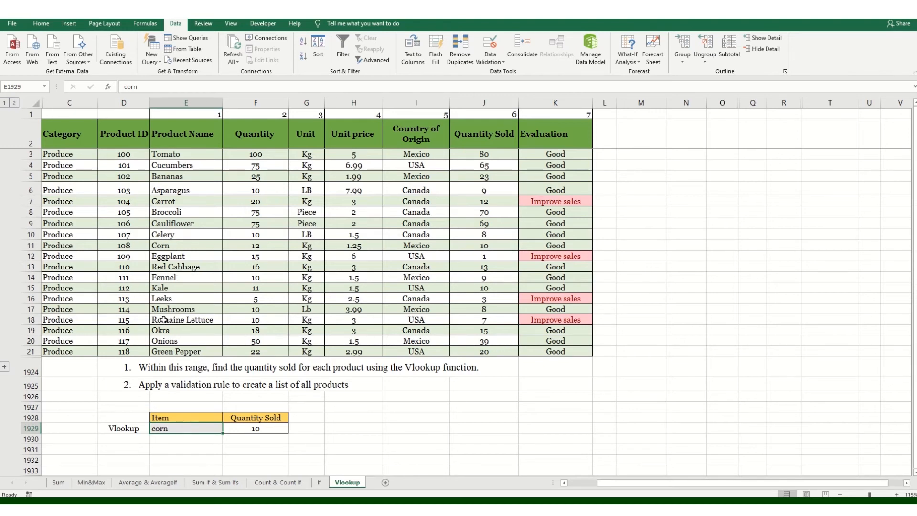
pyautogui.doubleClick(180, 427)
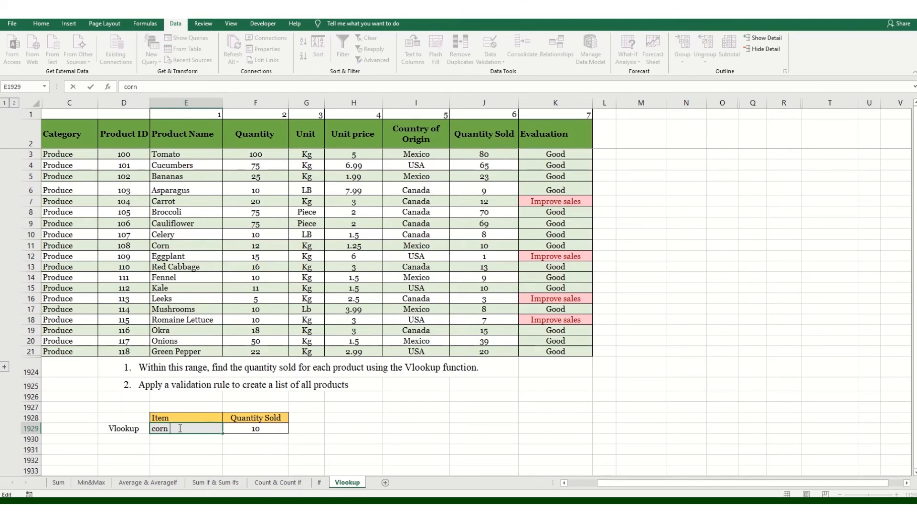
pyautogui.press('Return')
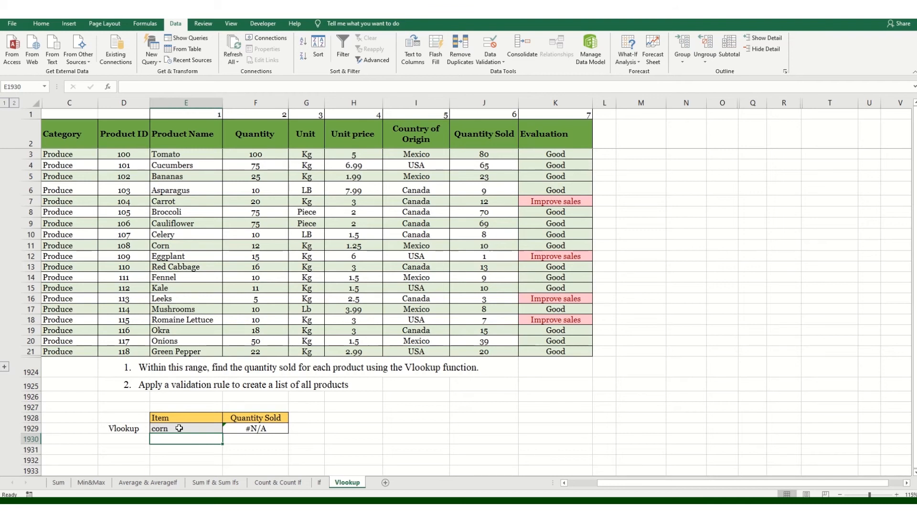
pyautogui.doubleClick(182, 428)
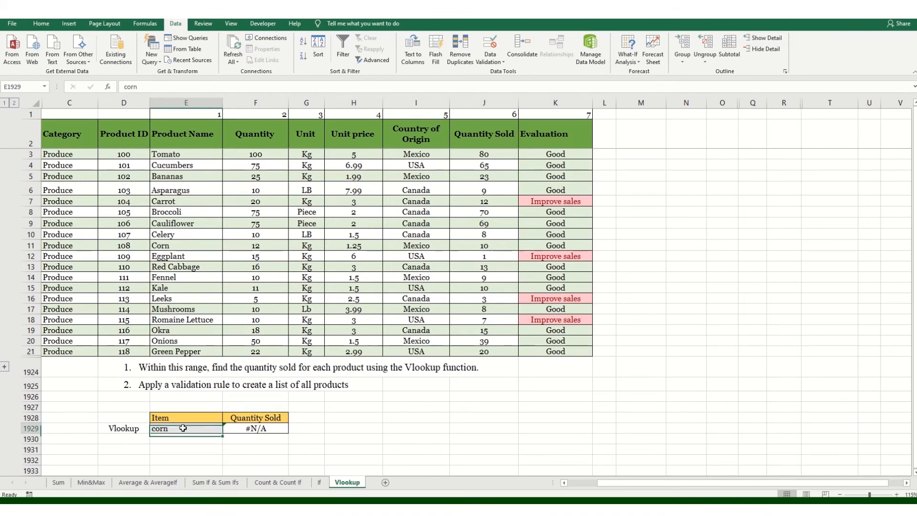
pyautogui.press('BackSpace')
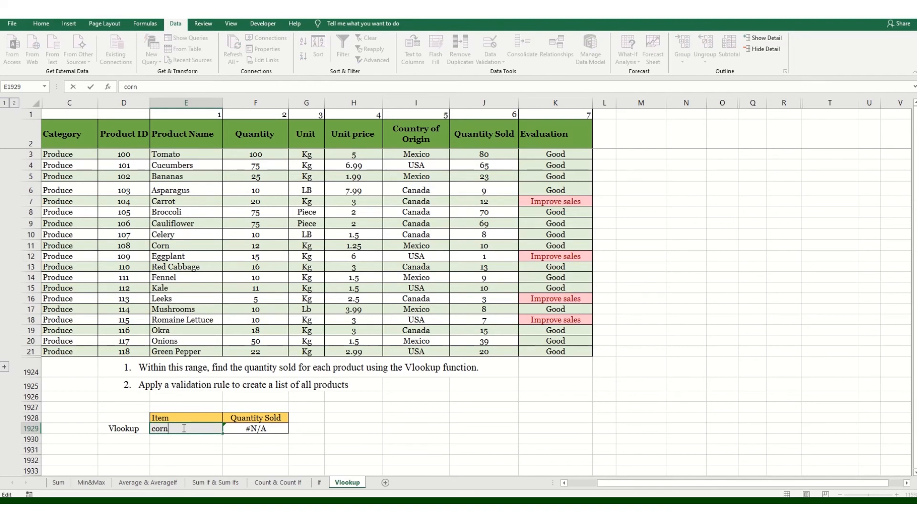
pyautogui.press('Return')
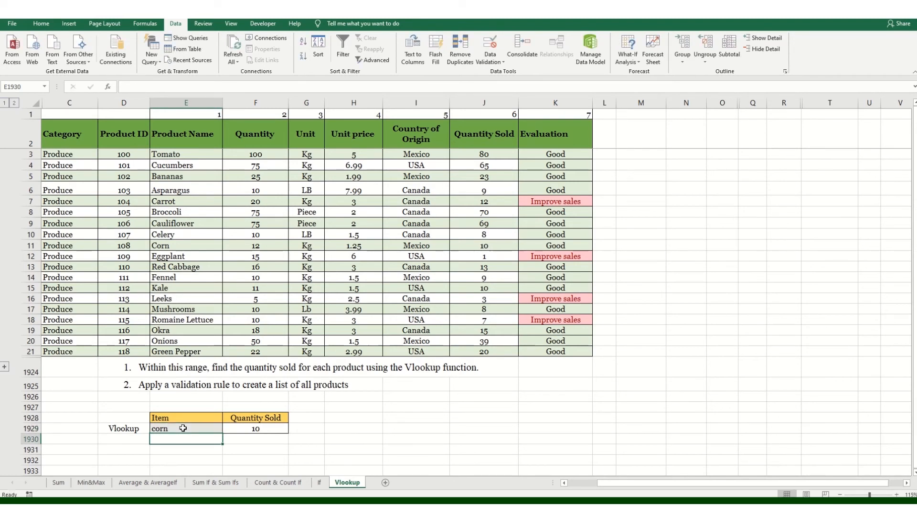
# - Apply a List data validation rule to item cell E1929, using the product names in =$E$3:$E$21 as the source
pyautogui.click(183, 428)
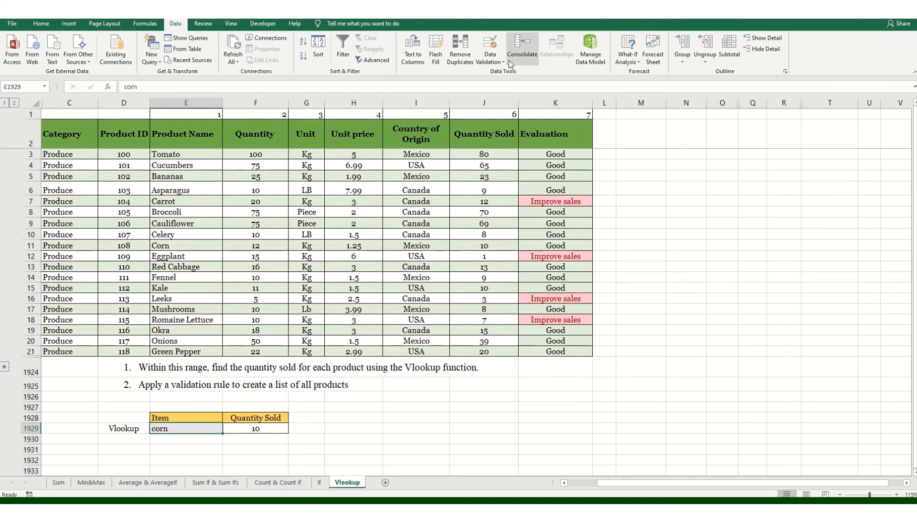
pyautogui.click(495, 47)
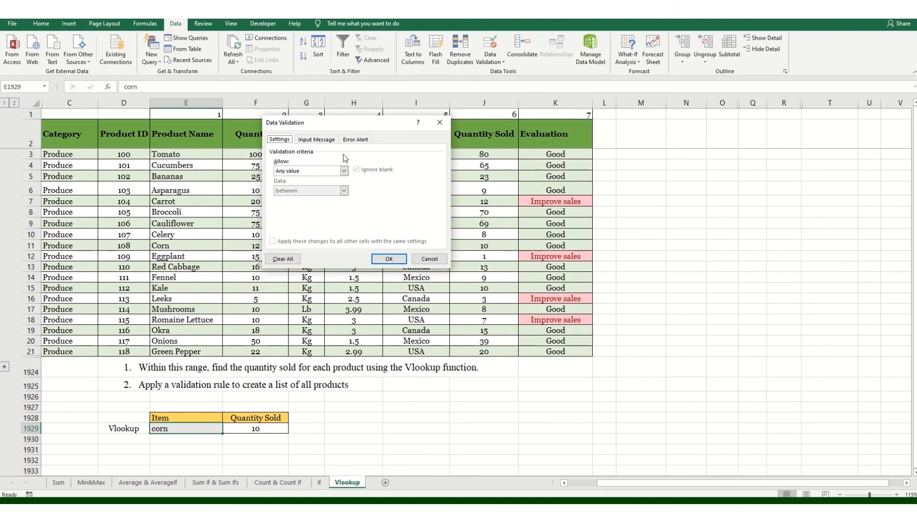
pyautogui.click(307, 171)
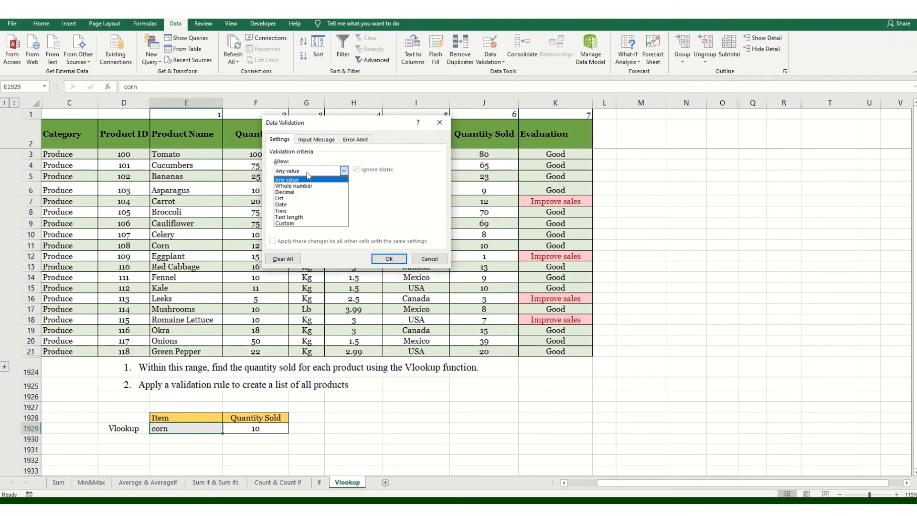
pyautogui.click(288, 198)
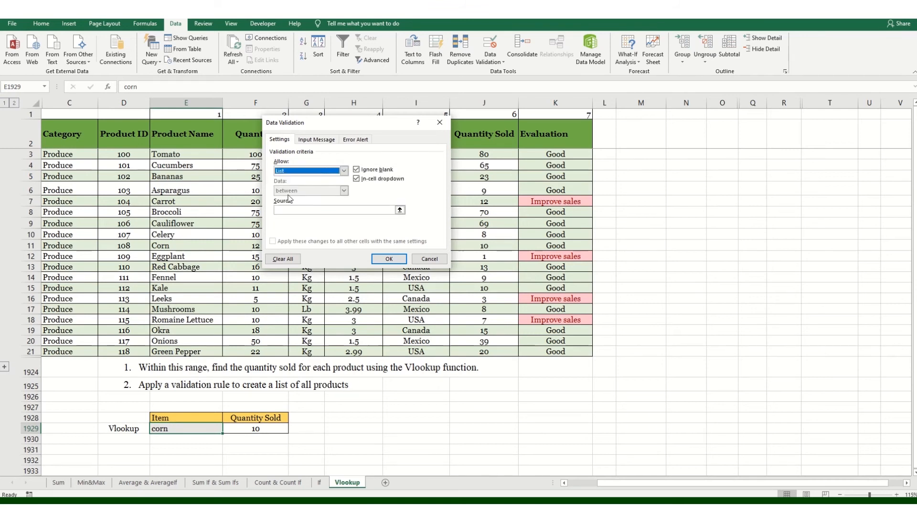
pyautogui.moveTo(338, 126); pyautogui.dragTo(472, 130)
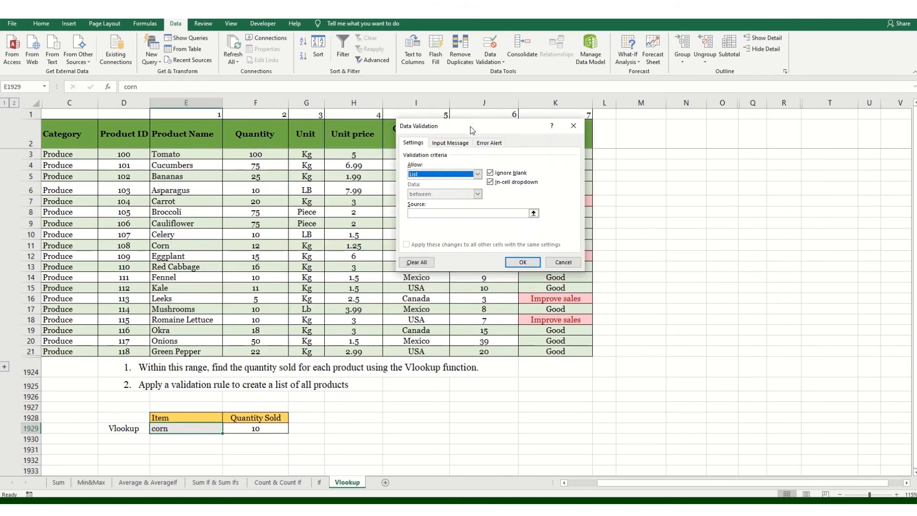
pyautogui.click(444, 213)
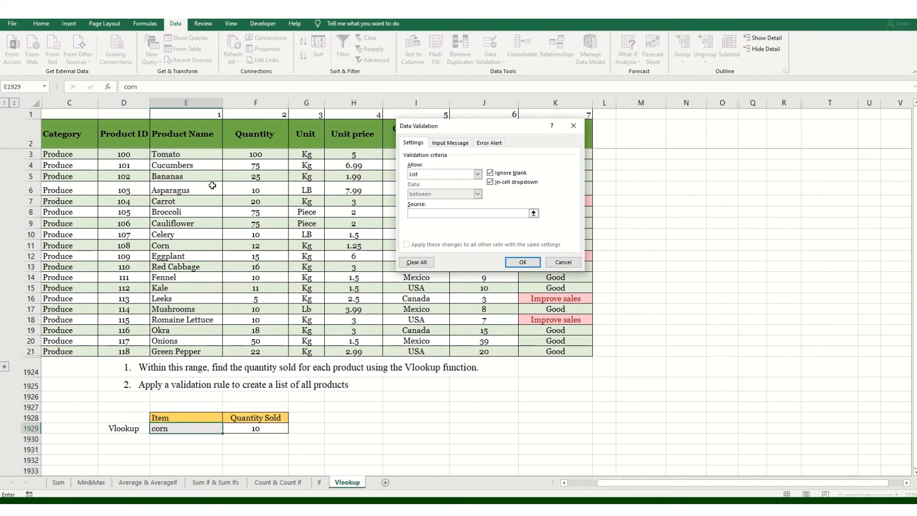
pyautogui.moveTo(196, 155); pyautogui.dragTo(178, 349)
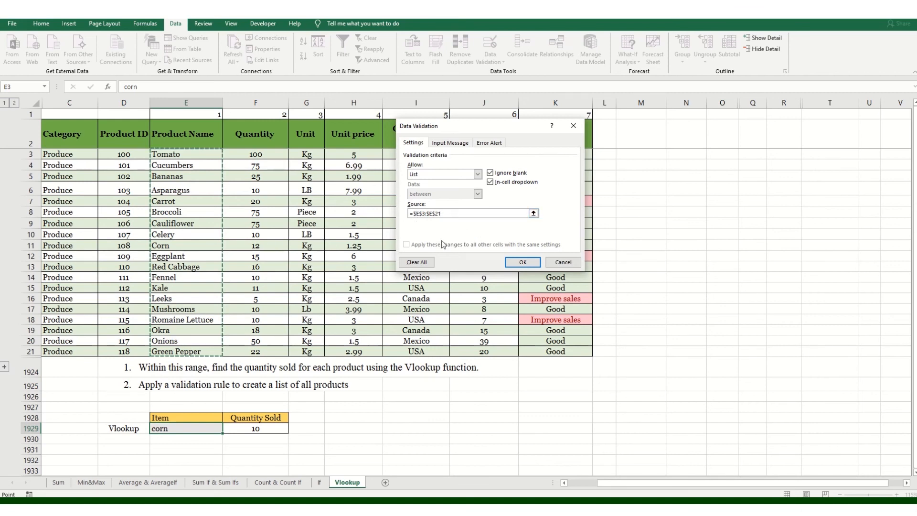
pyautogui.click(523, 263)
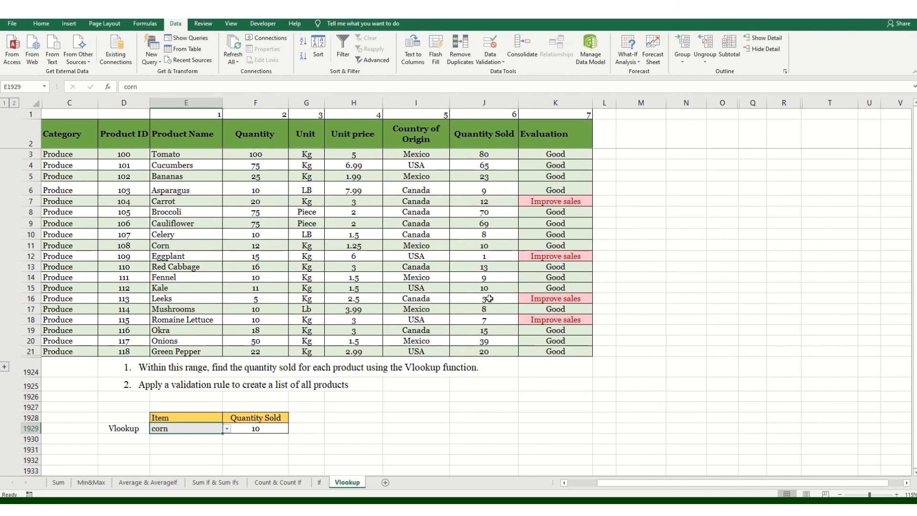
# - Test the validation list in E1929 by choosing Asparagus and then Cauliflower as the item
pyautogui.click(228, 430)
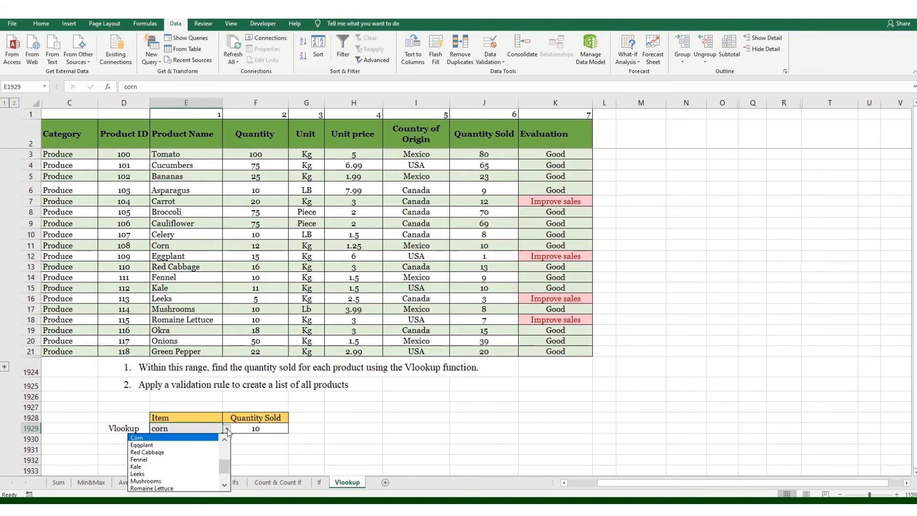
pyautogui.moveTo(227, 470); pyautogui.dragTo(226, 457)
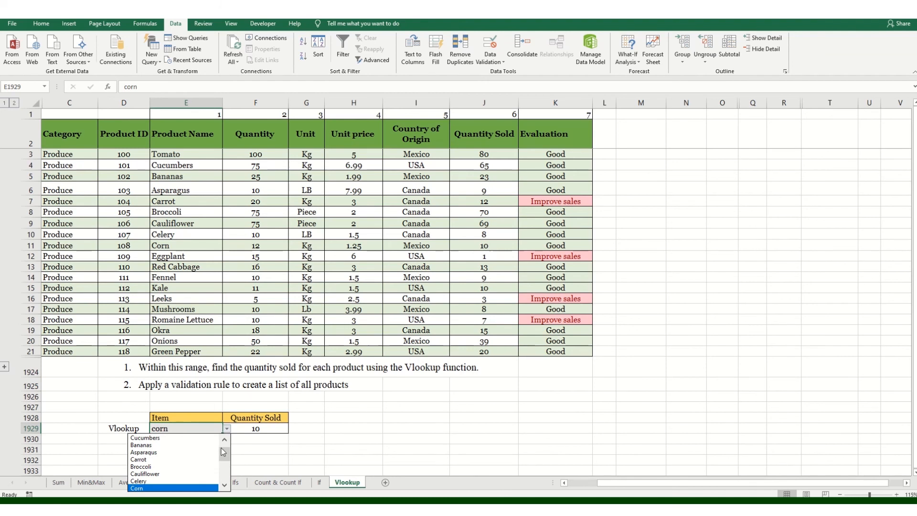
pyautogui.click(148, 452)
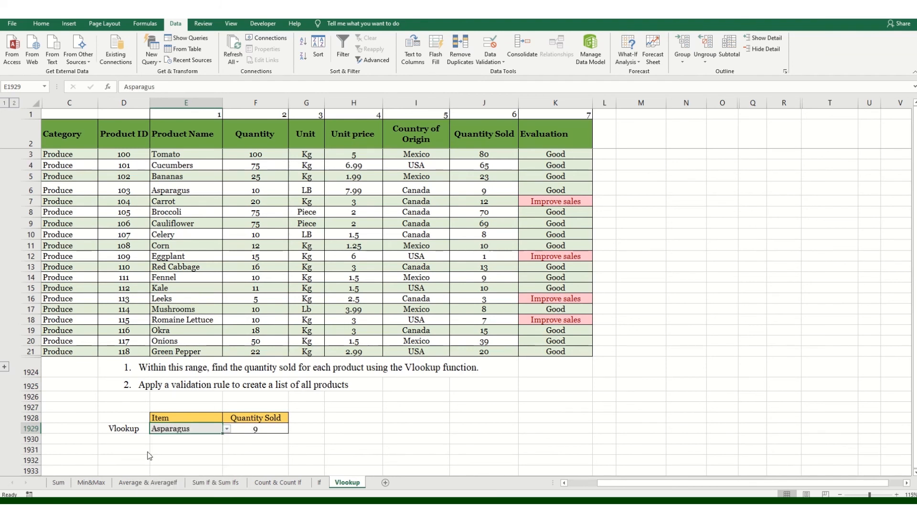
pyautogui.click(227, 429)
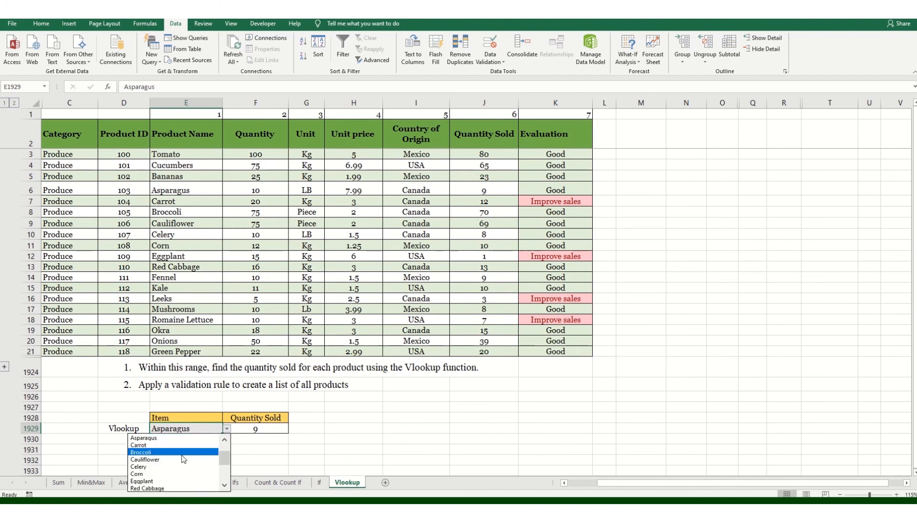
pyautogui.click(153, 459)
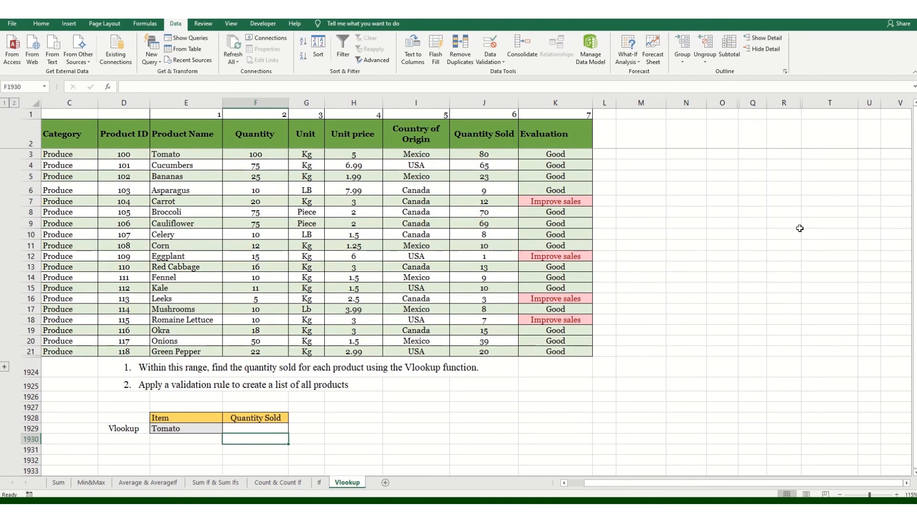
pyautogui.moveTo(427, 21)
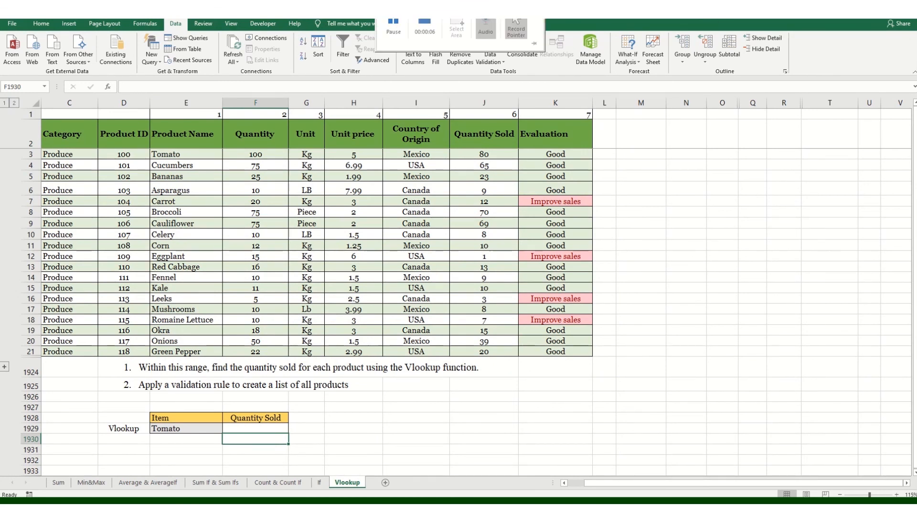